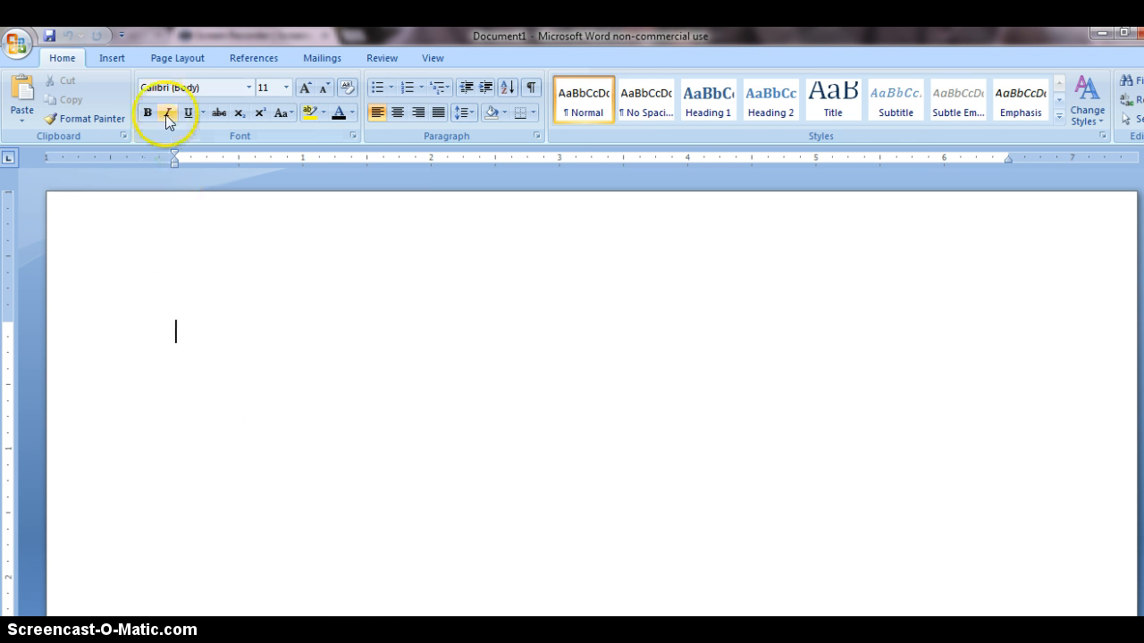
# Set the page margins to the Normal preset, 1 inch on every side
pyautogui.click(163, 57)
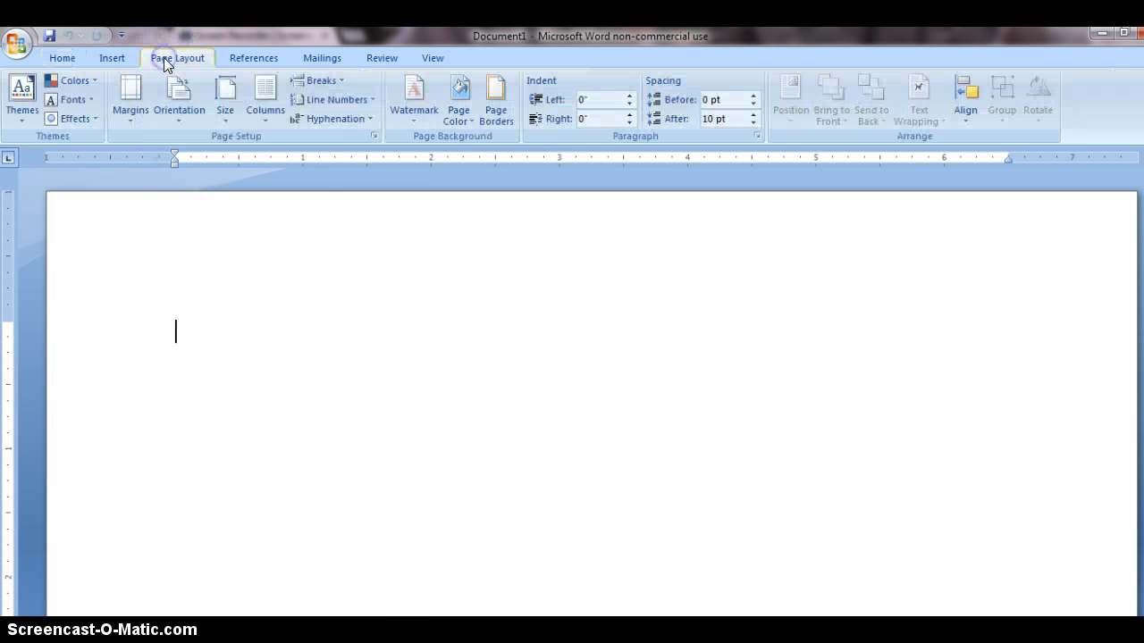
pyautogui.click(127, 87)
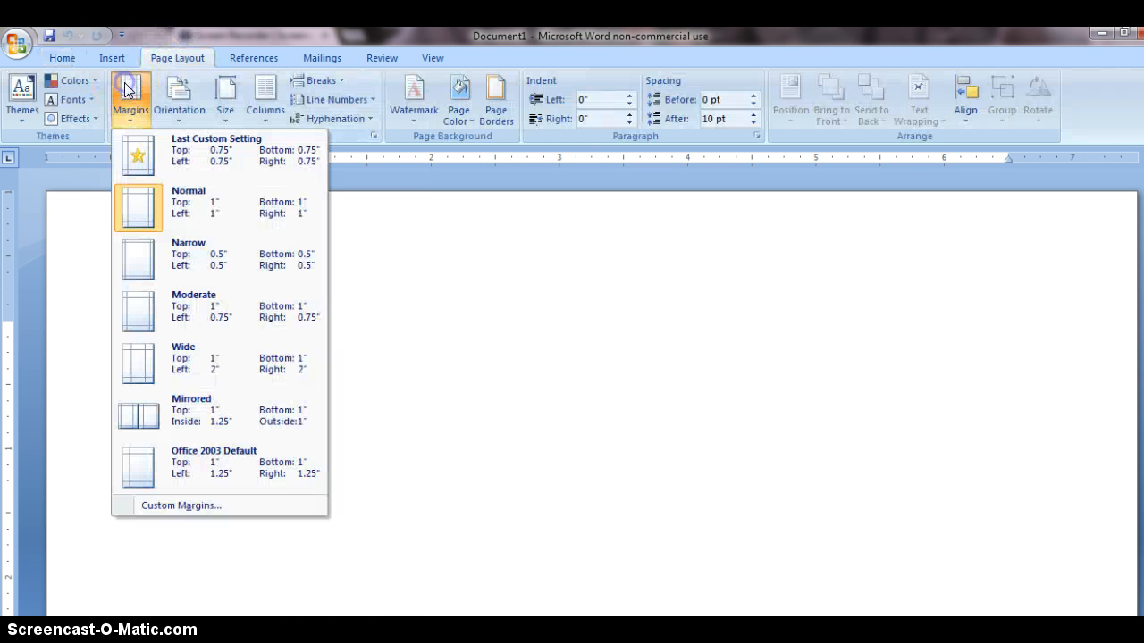
pyautogui.click(197, 204)
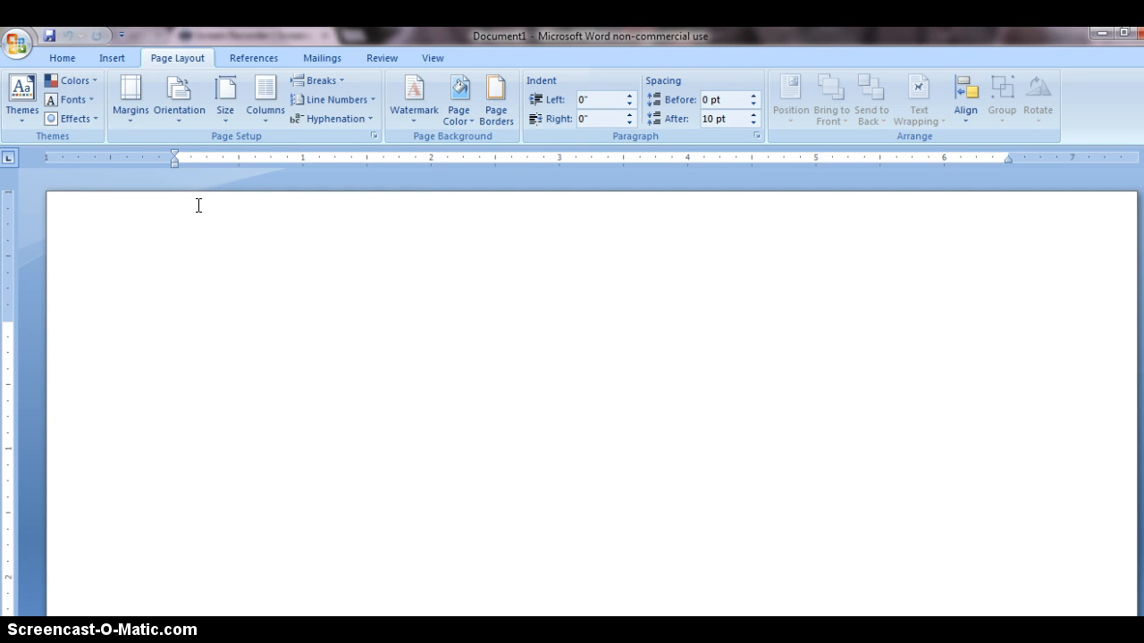
# Insert a right-aligned page number in the header using the Plain Number 3 top-of-page style
pyautogui.click(109, 57)
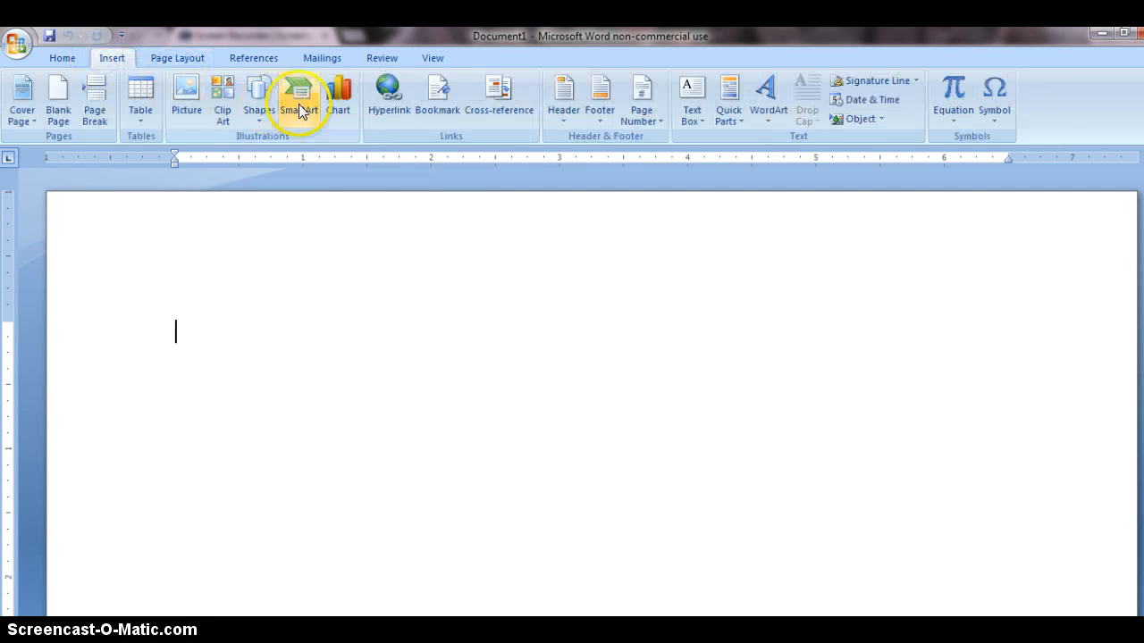
pyautogui.click(639, 115)
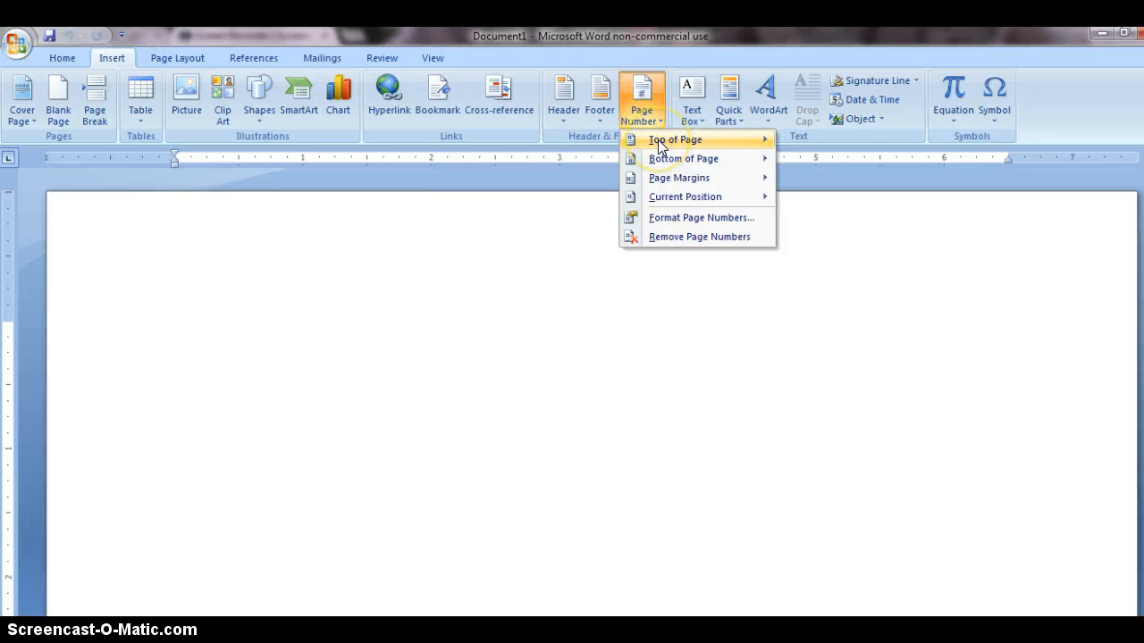
pyautogui.click(657, 139)
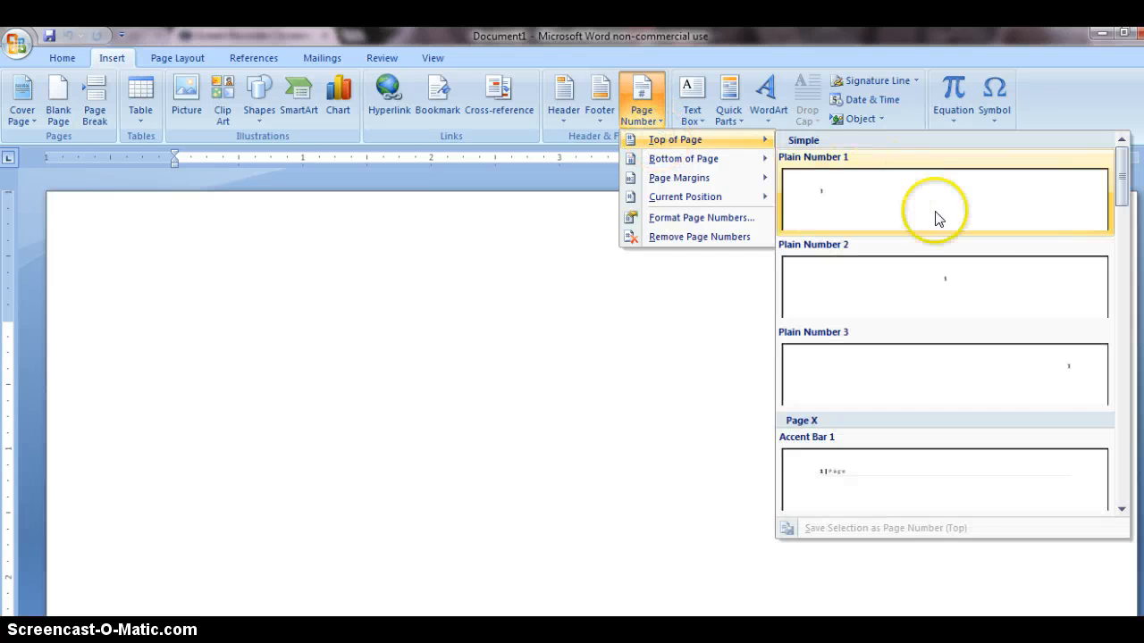
pyautogui.click(1068, 376)
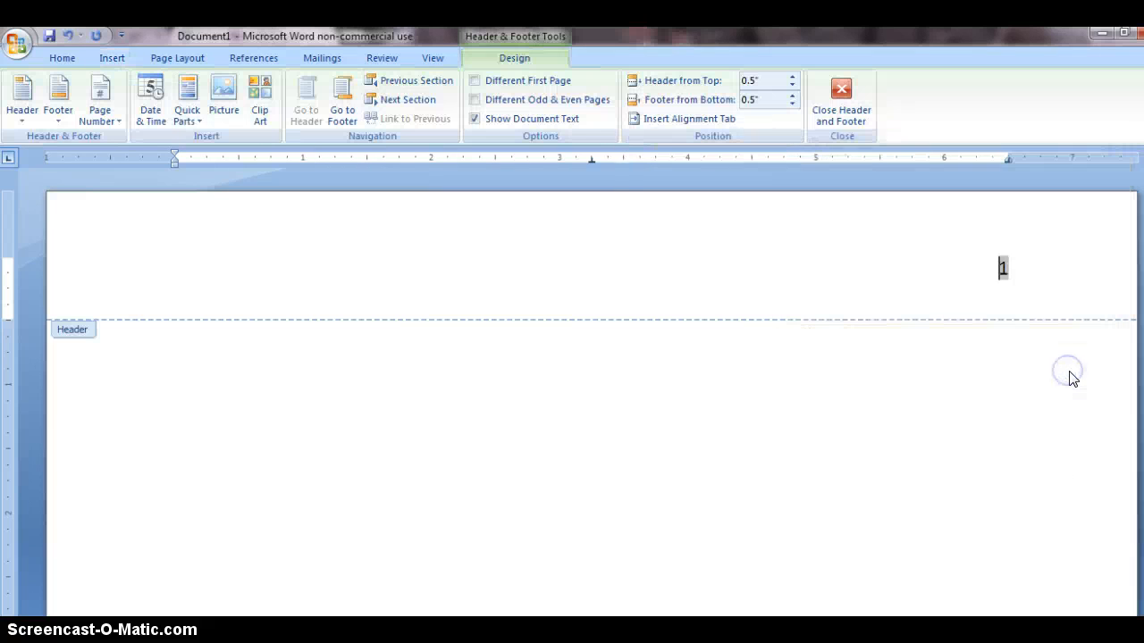
pyautogui.click(978, 380)
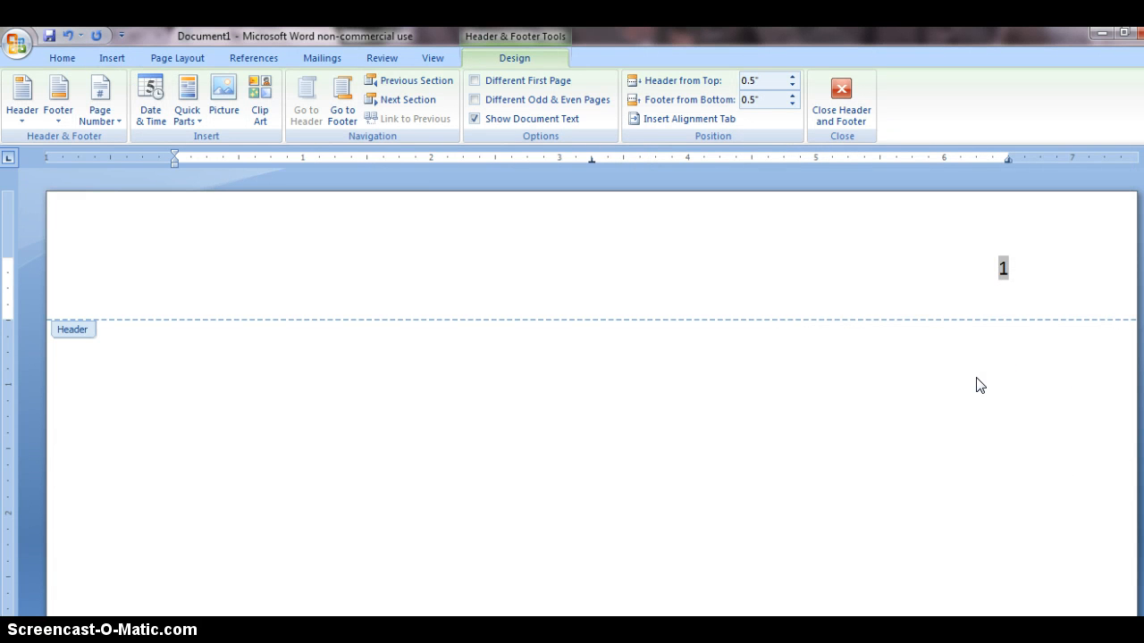
# Add the writer's last name and a space before the header's page number, and return to the document body
pyautogui.write('Fisher')
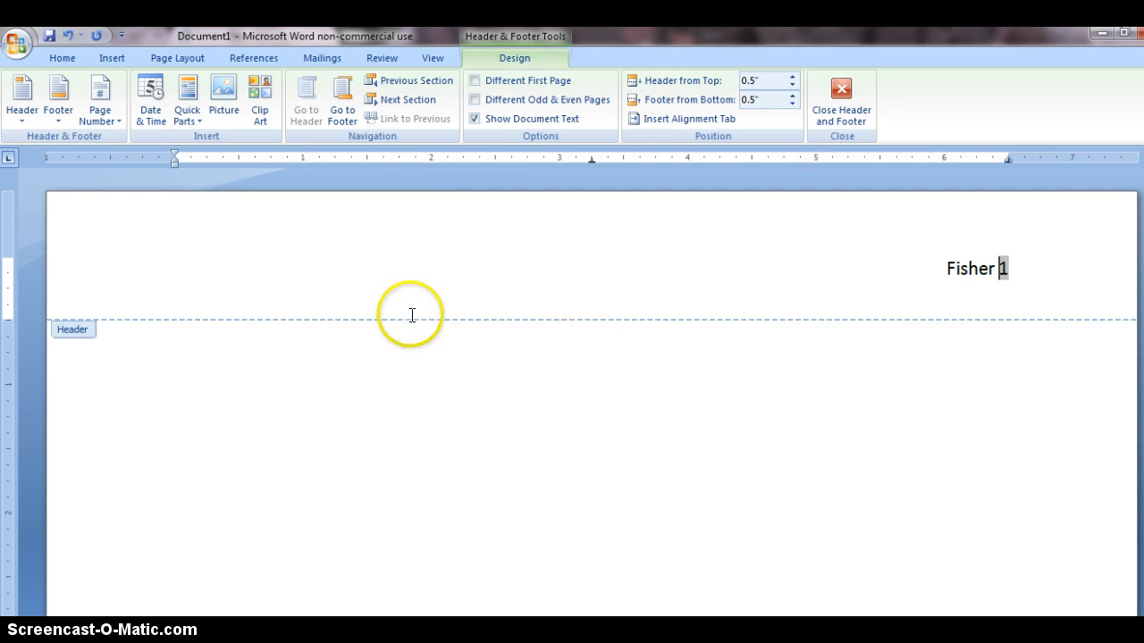
pyautogui.click(684, 403)
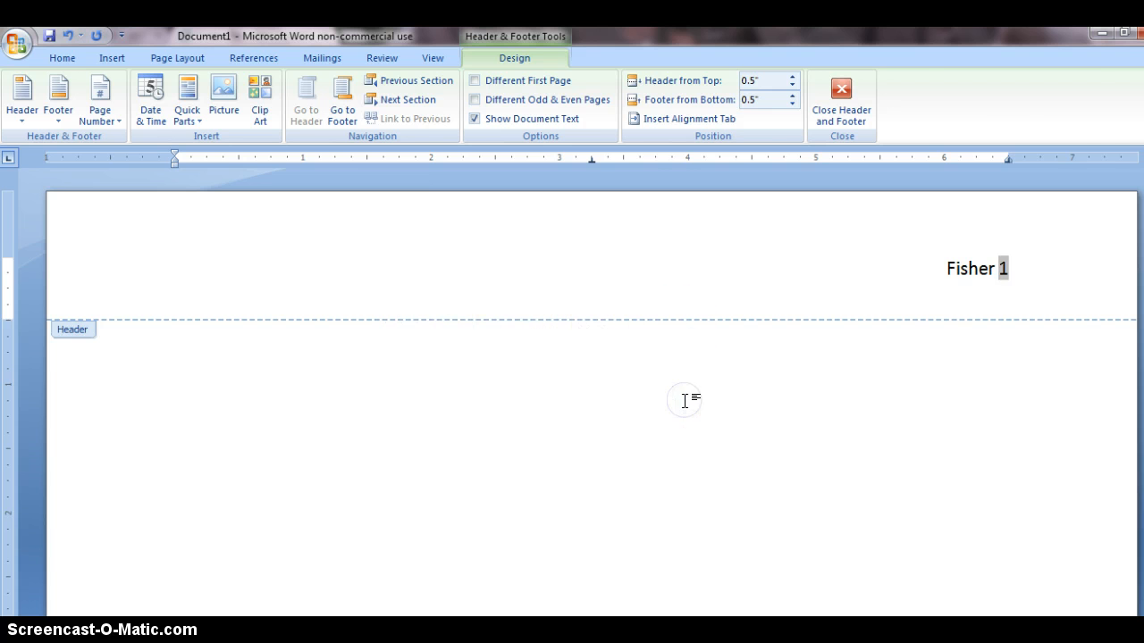
pyautogui.doubleClick(685, 403)
pyautogui.click(764, 451)
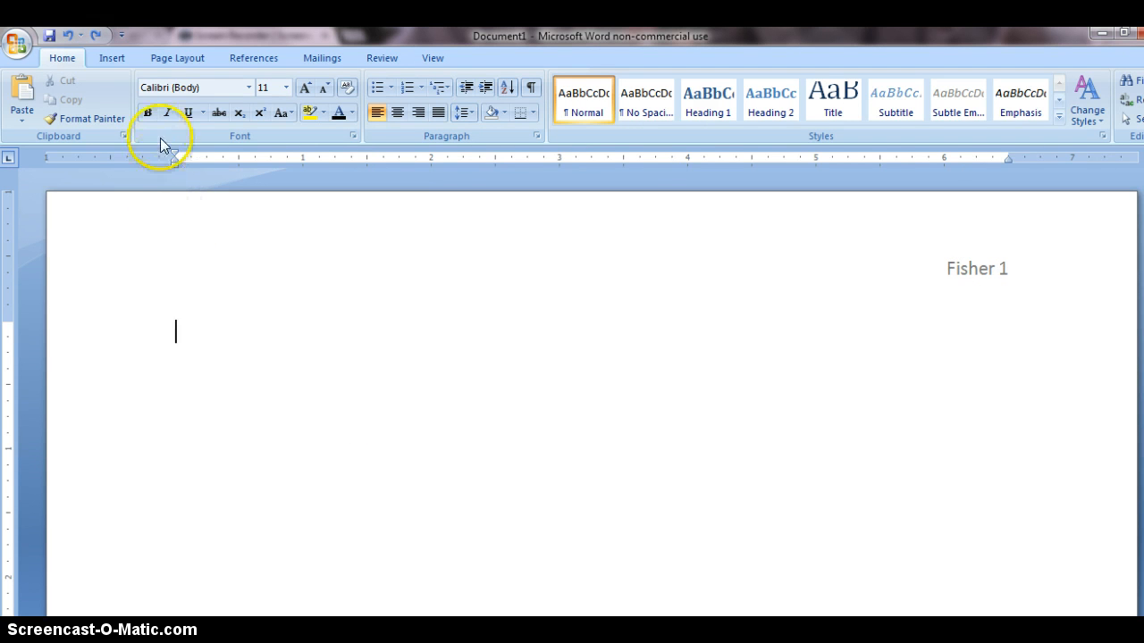
# Set the body text font to Times New Roman, size 12
pyautogui.click(249, 88)
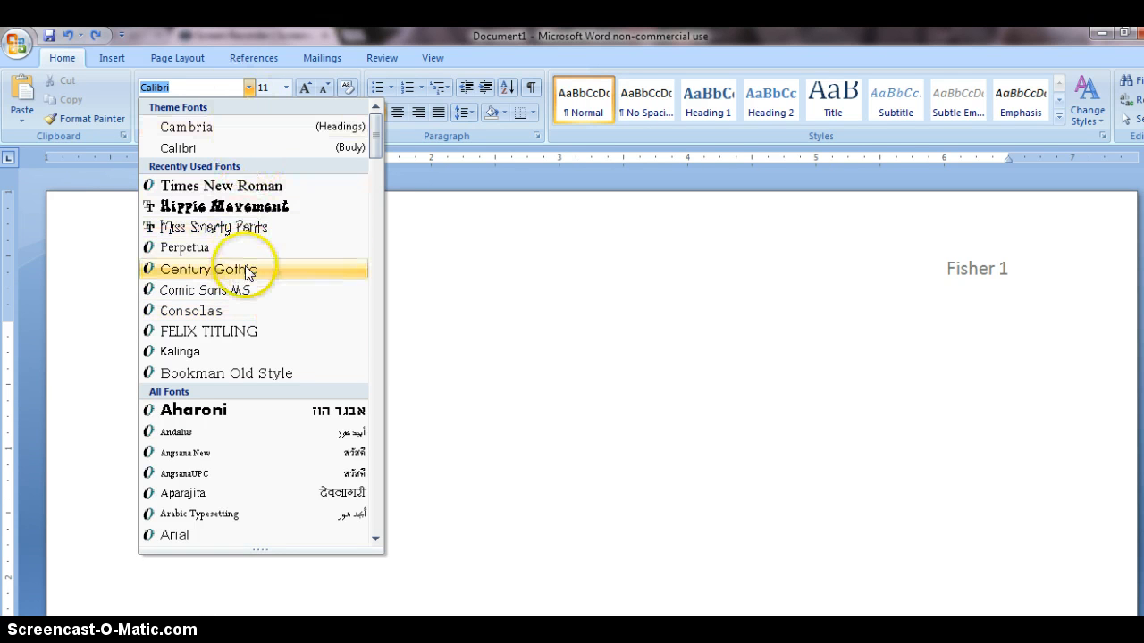
pyautogui.click(247, 187)
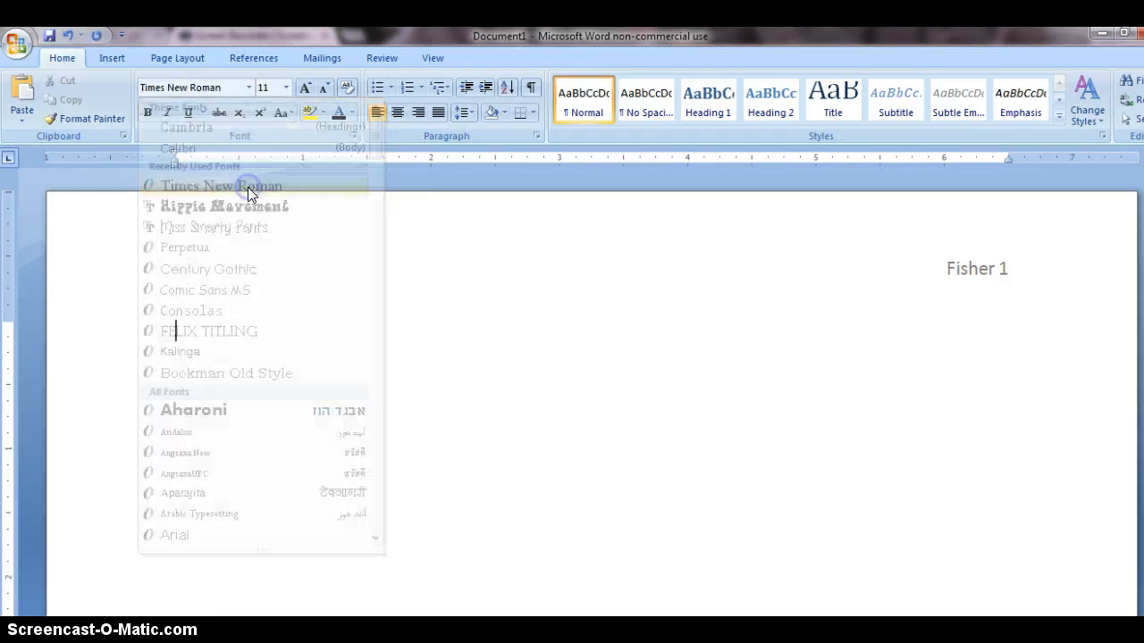
pyautogui.click(287, 87)
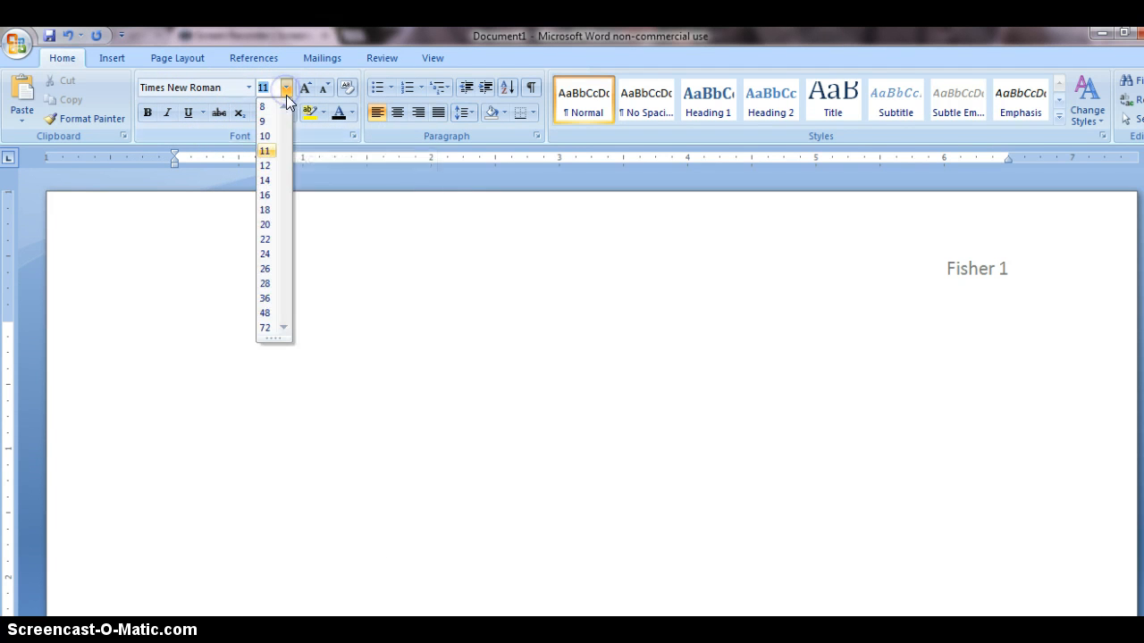
pyautogui.click(268, 166)
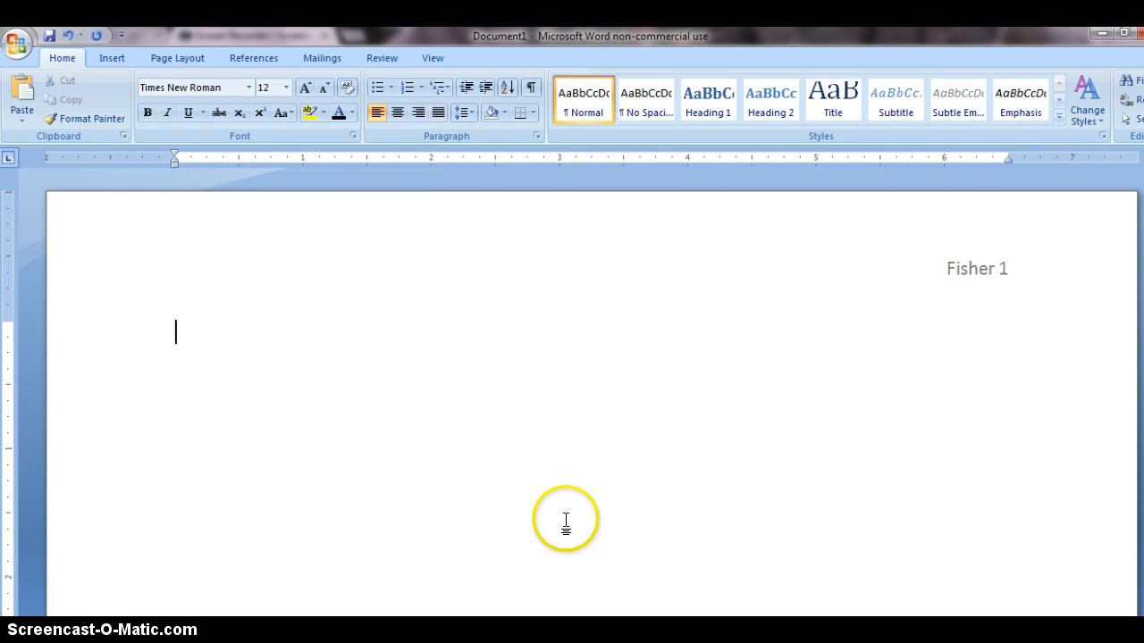
# Set the paragraph spacing after to 0 pt and the line spacing to Double
pyautogui.rightClick(453, 414)
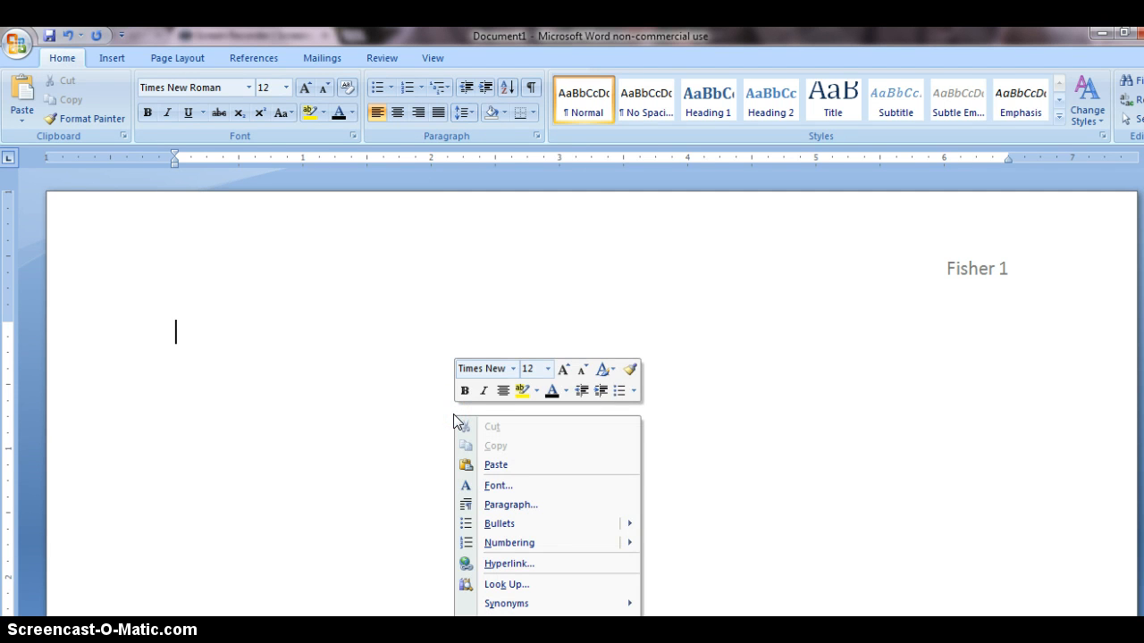
pyautogui.click(502, 508)
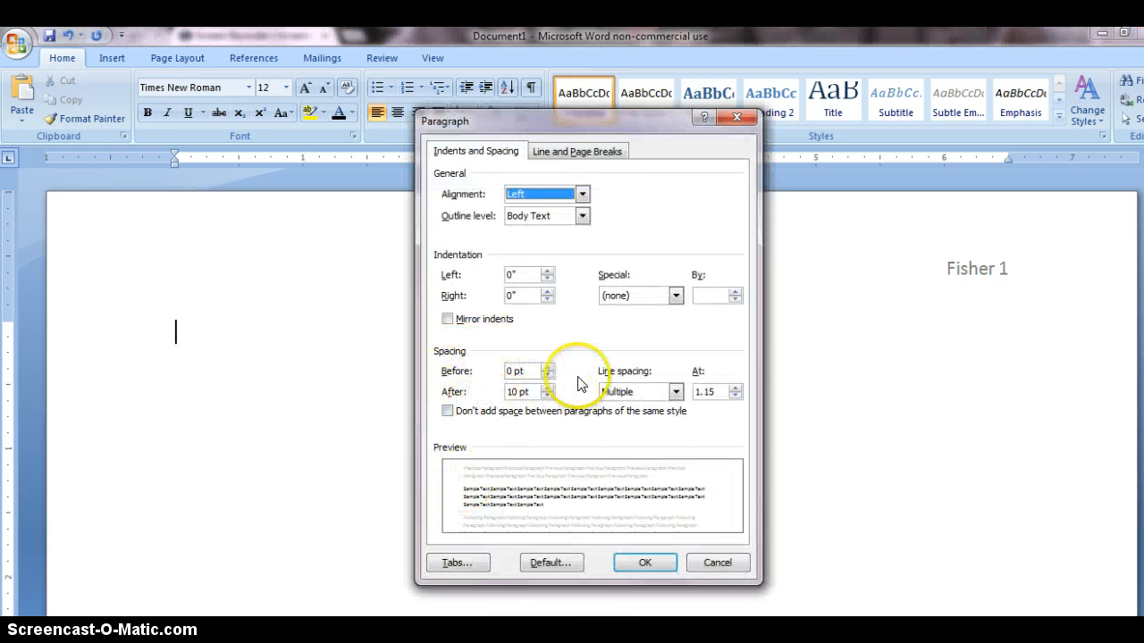
pyautogui.click(549, 395)
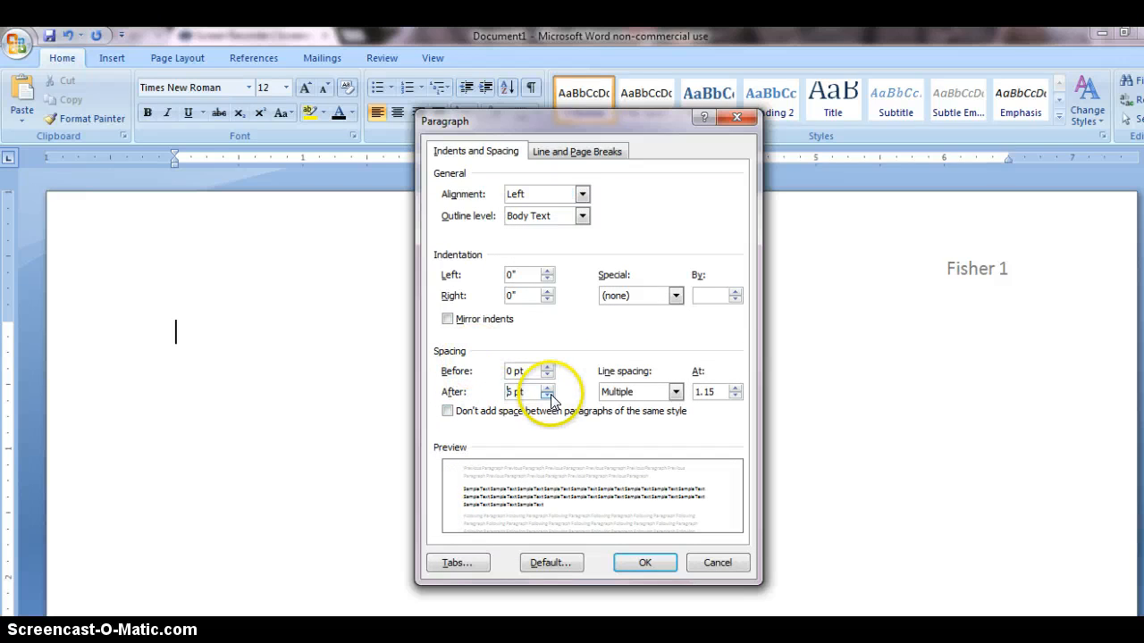
pyautogui.click(549, 396)
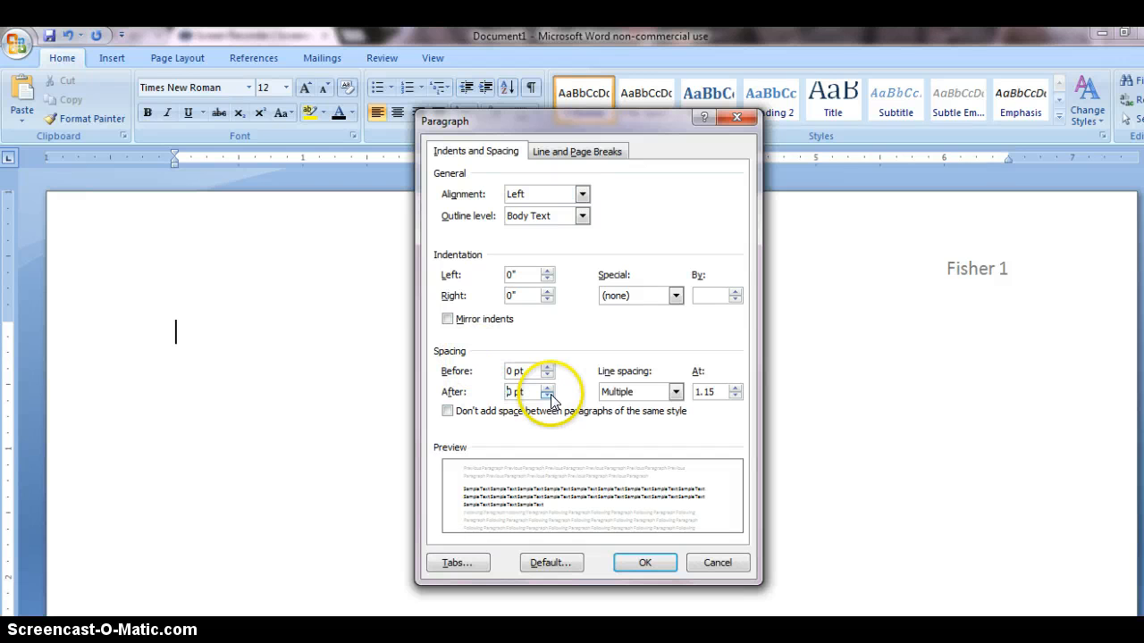
pyautogui.click(676, 391)
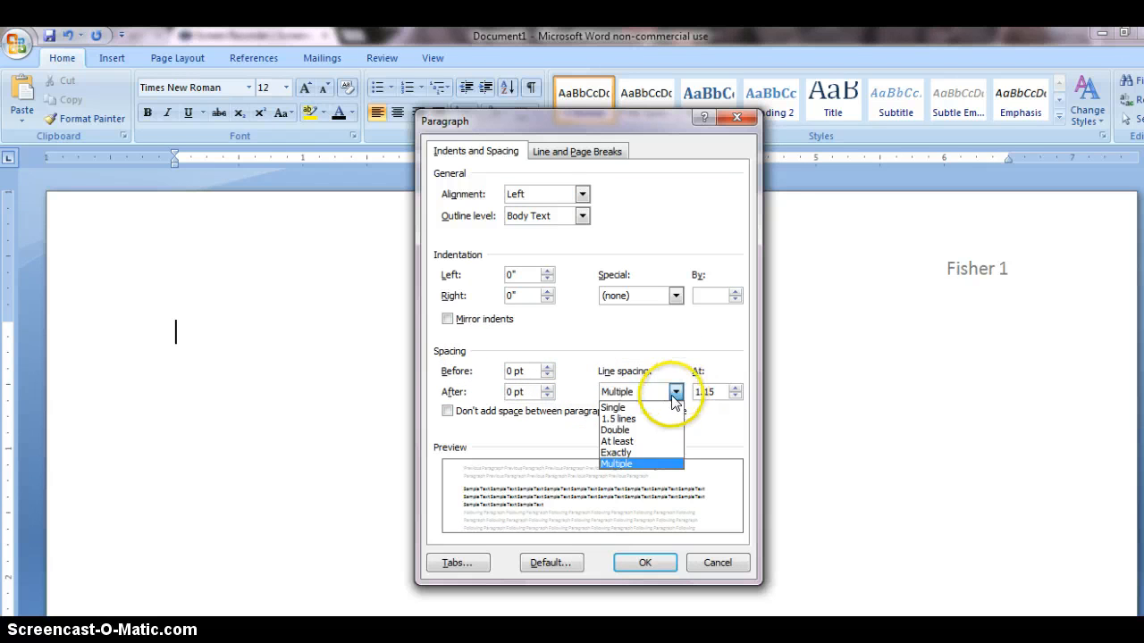
pyautogui.click(665, 432)
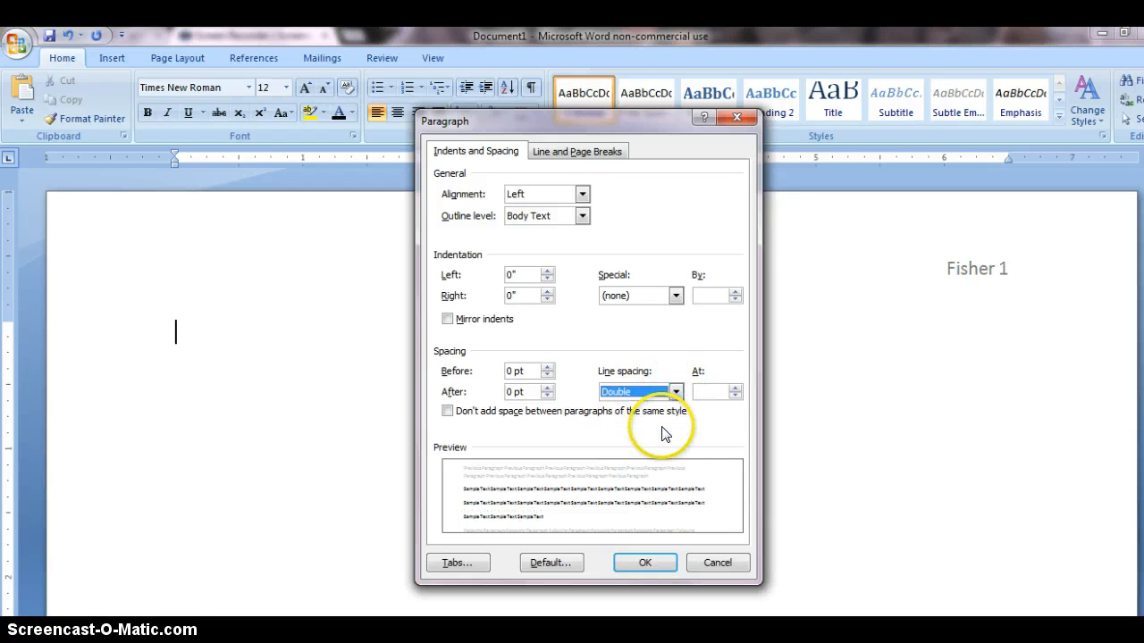
pyautogui.click(644, 564)
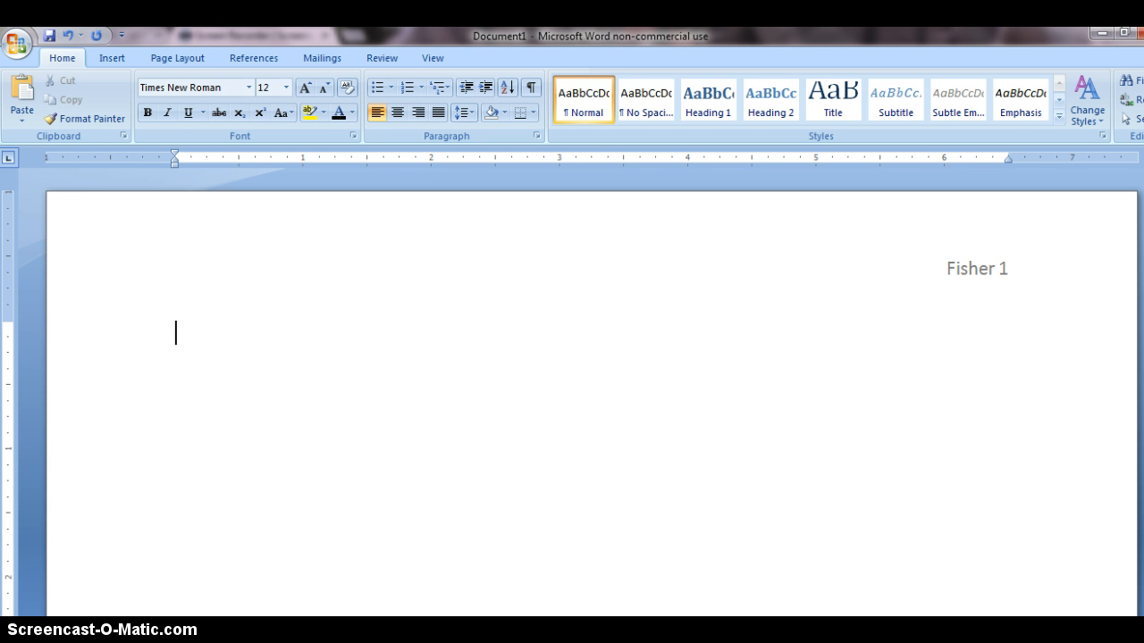
# Enter the student's full name on the first body line and the teacher's title and surname on the second
pyautogui.write('John M.')
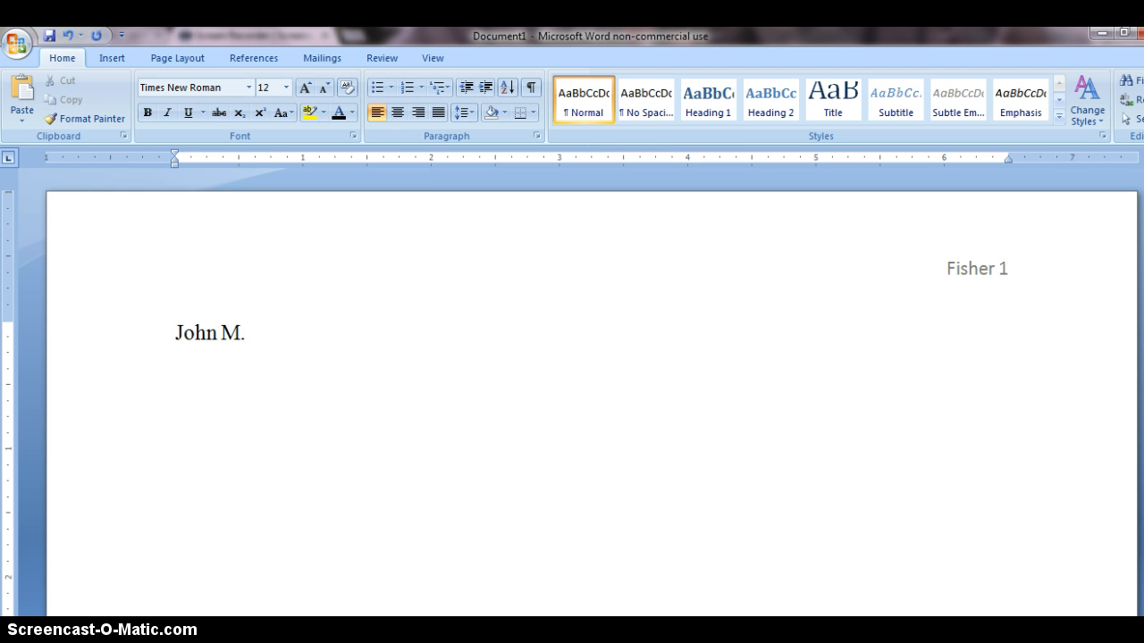
pyautogui.write(' Smith')
pyautogui.press('Return')
pyautogui.write('Mrs. Fi')
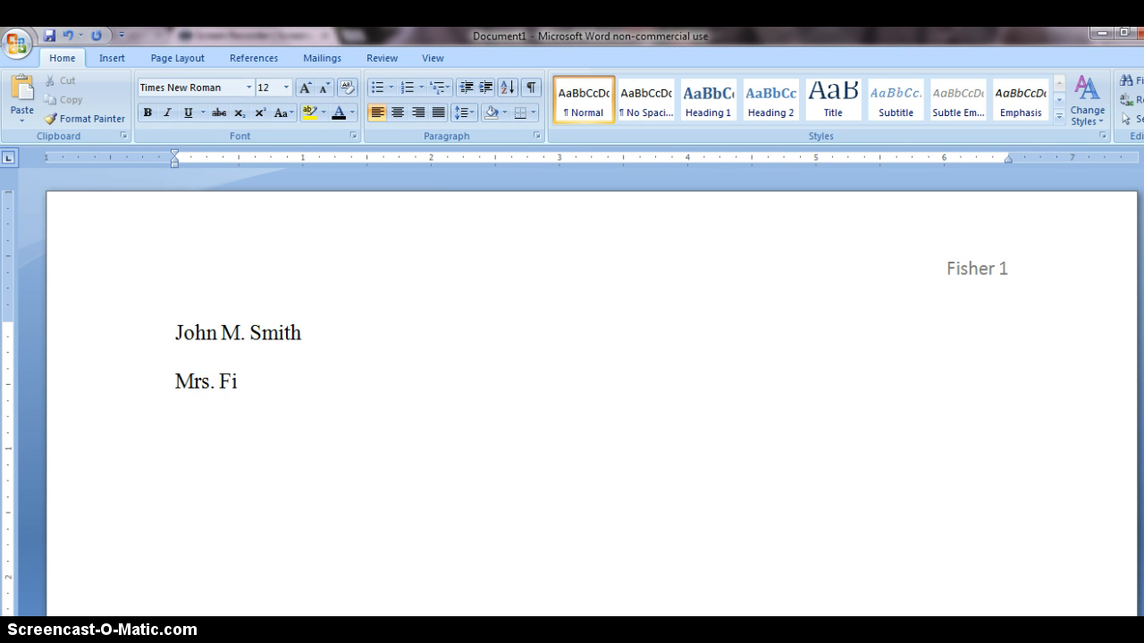
pyautogui.write('sher')
pyautogui.press('Return')
# Complete the heading with the course "English 10" and the date "12 May 2014" on separate lines
pyautogui.write('English 10')
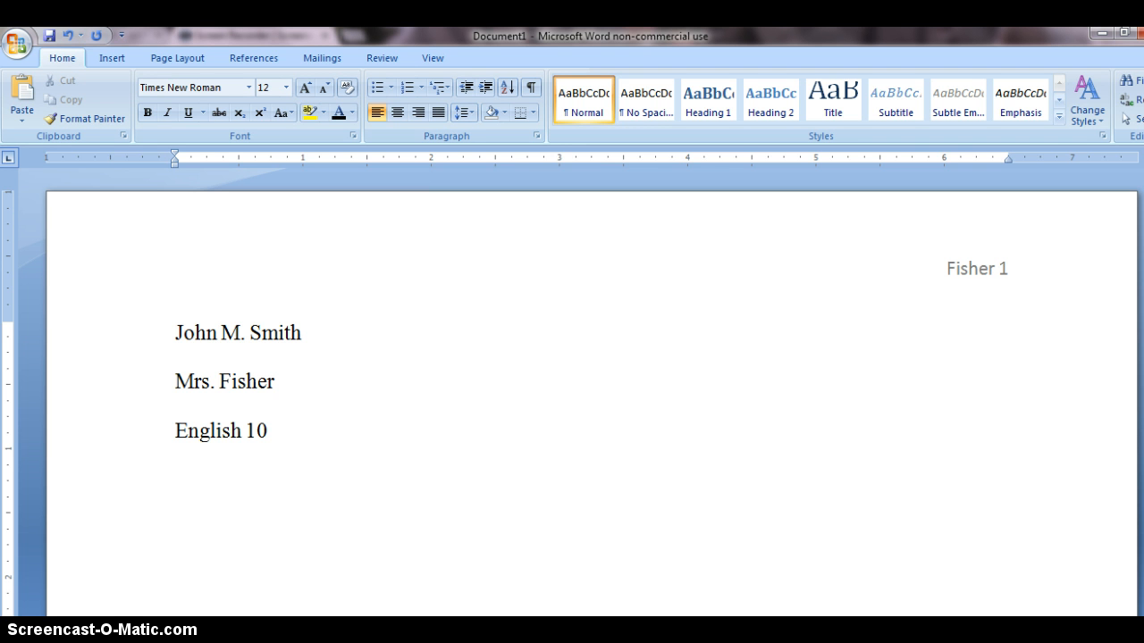
pyautogui.write('12 May 2014')
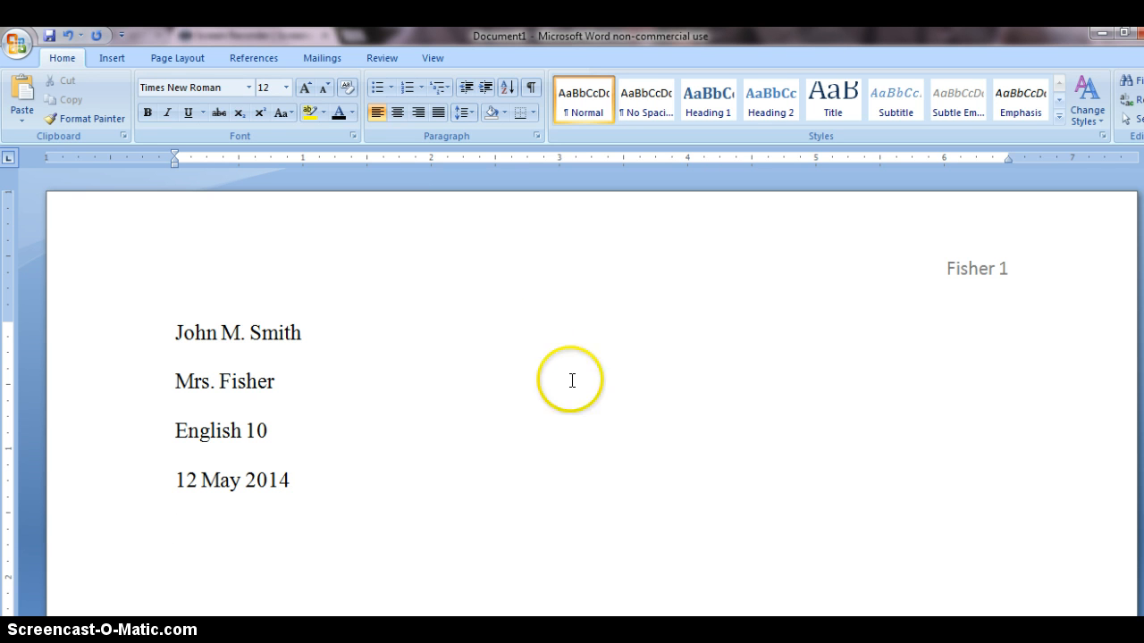
# Add the centered title "Cell Phones in the Classroom" below the date and start a left-aligned line under it
pyautogui.click(396, 115)
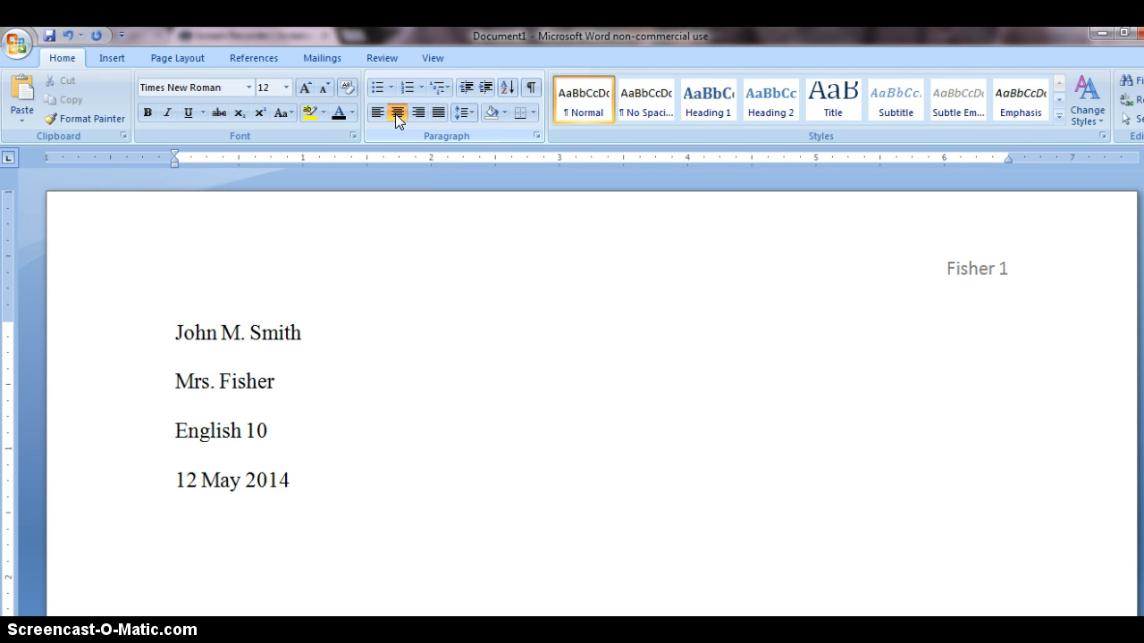
pyautogui.write('Cell Phones in')
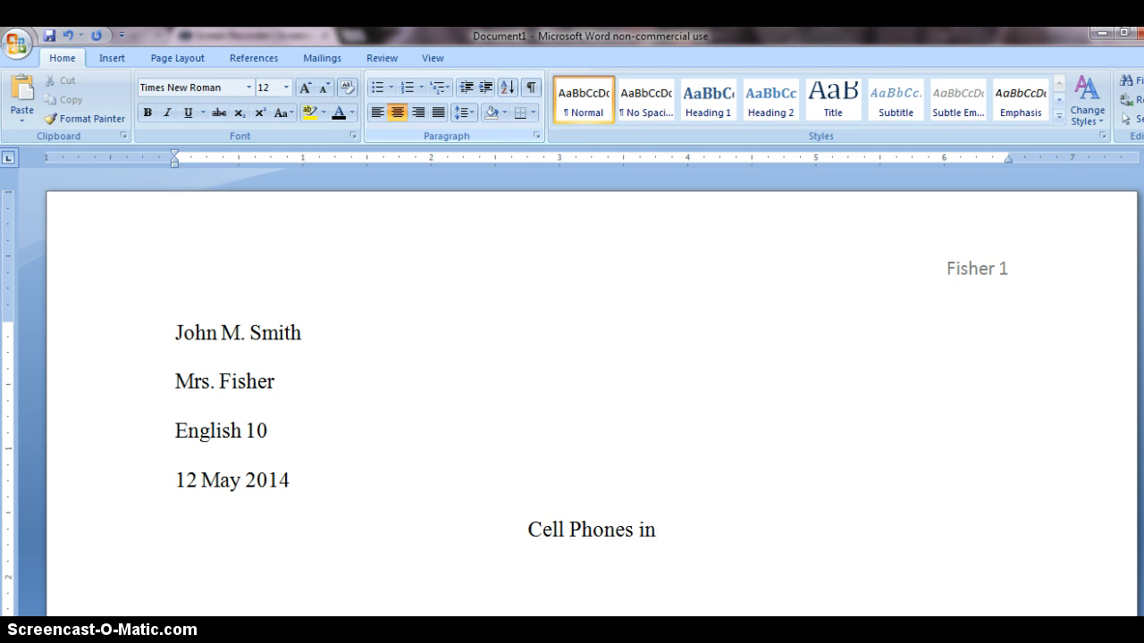
pyautogui.write(' Cl')
pyautogui.press('BackSpace')
pyautogui.press('BackSpace')
pyautogui.write('the')
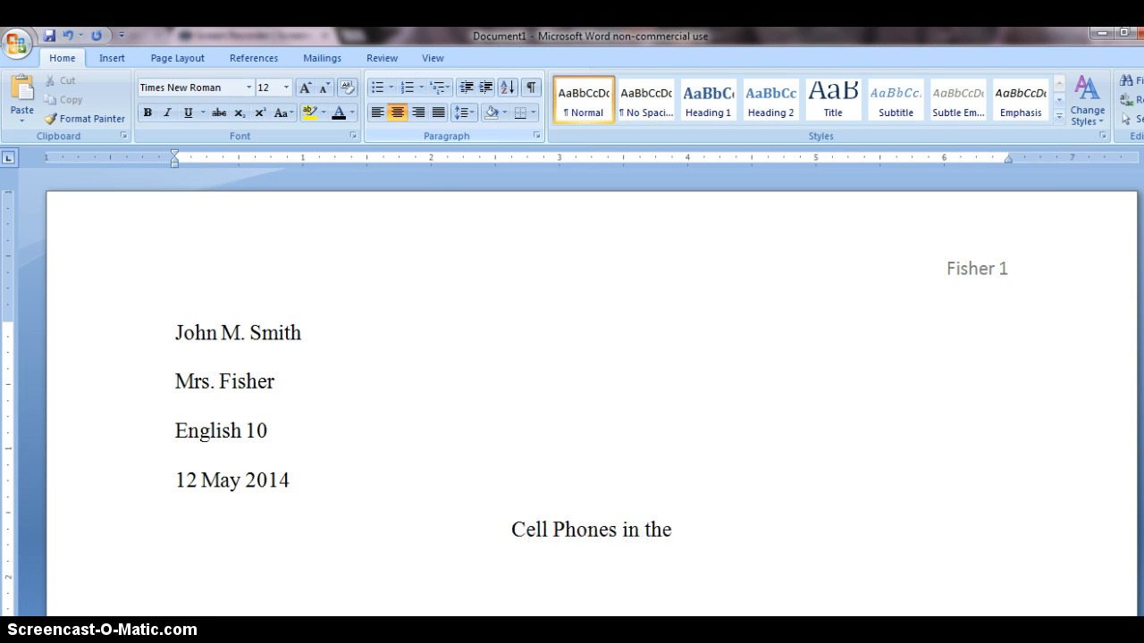
pyautogui.write(' Classroom')
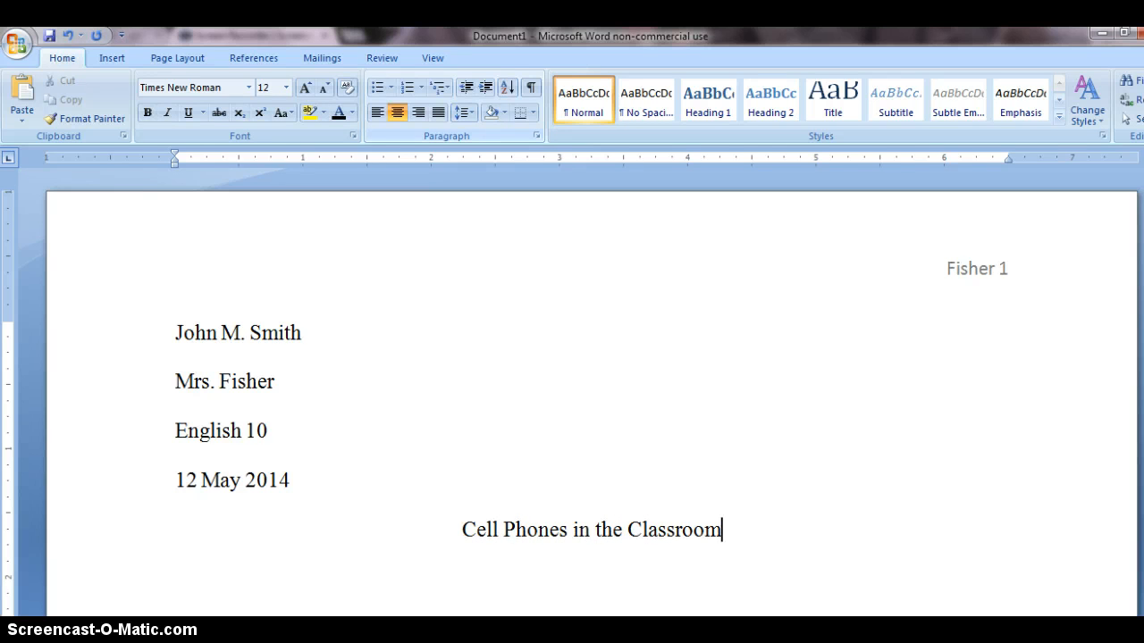
pyautogui.press('Return')
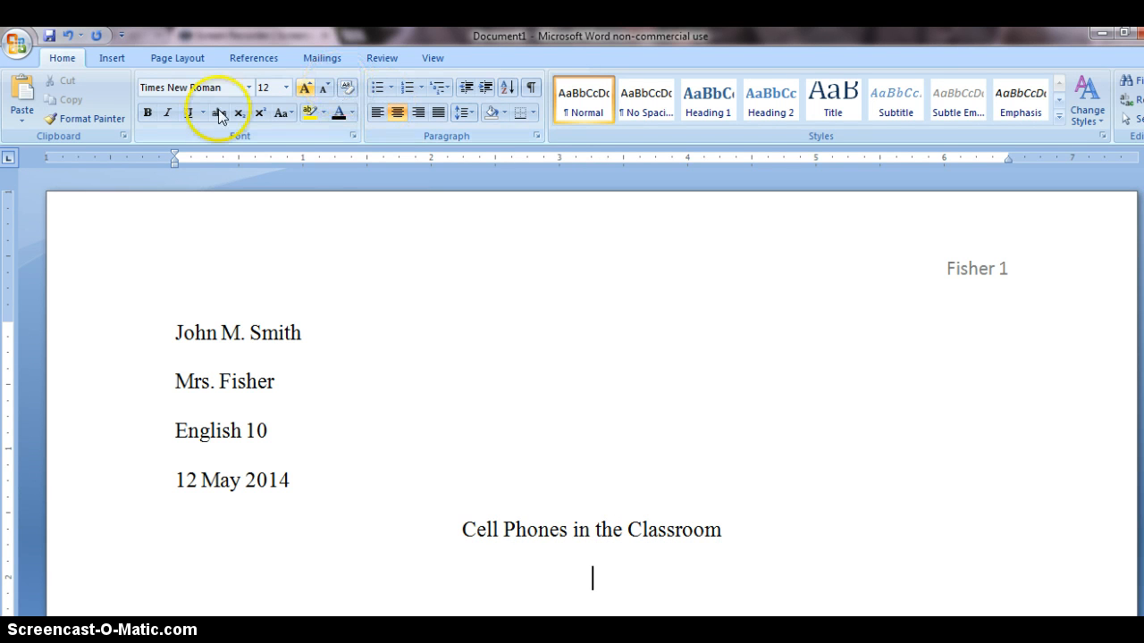
pyautogui.click(374, 115)
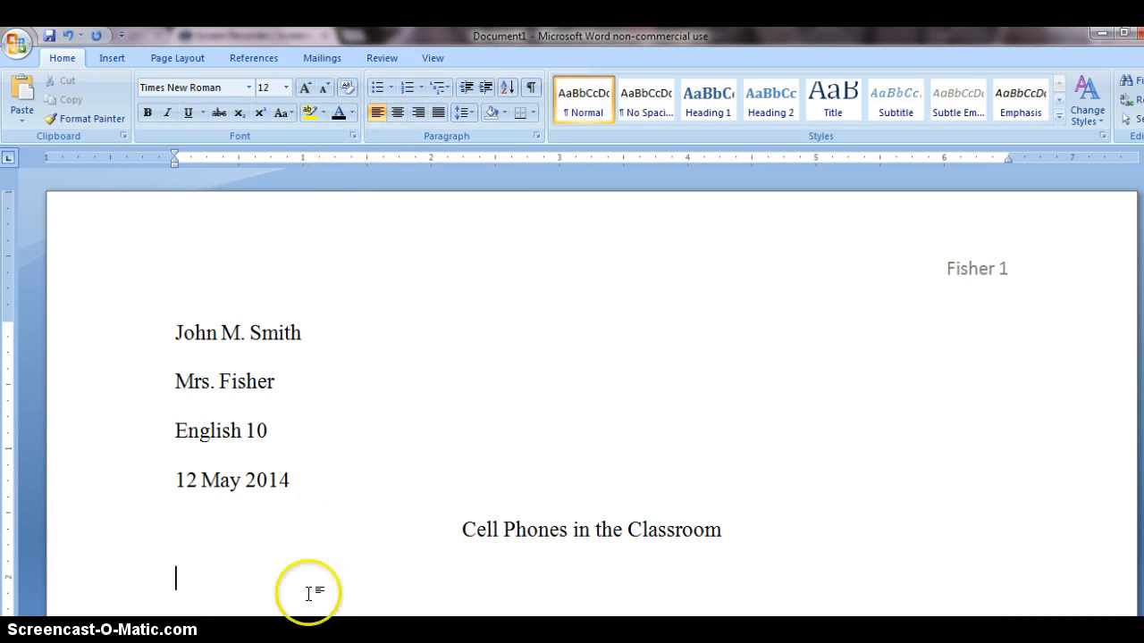